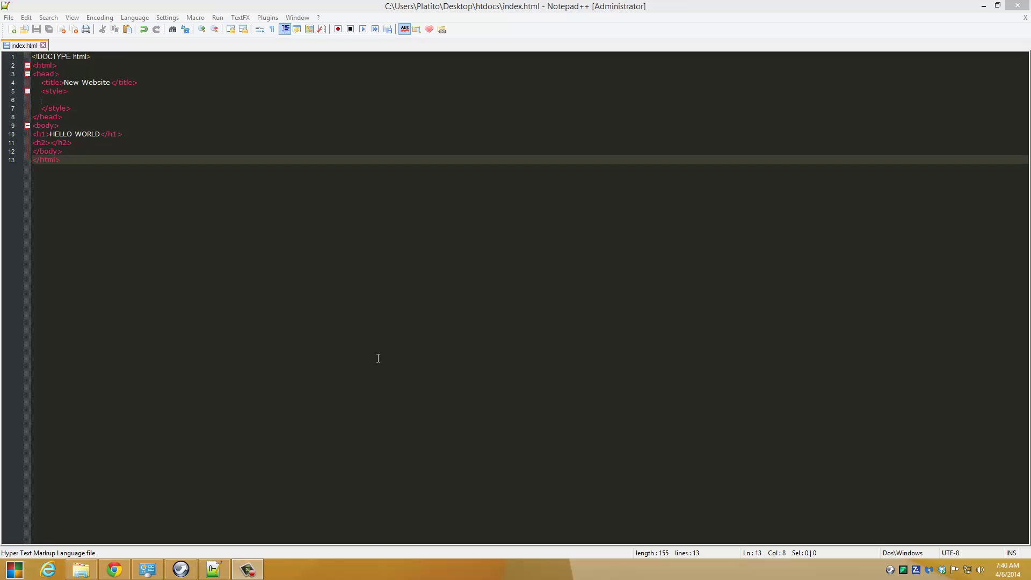
Bring the Notepad++ window with index.html into focus
left_click(282, 285)
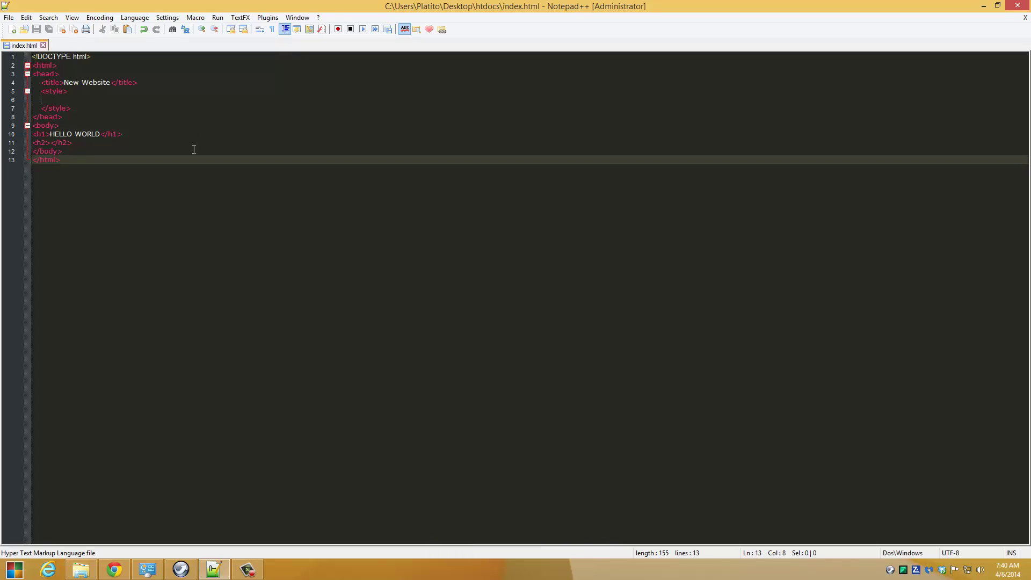
In the Style Configurator, try the Default (stylers.xml) theme, then return to Monokai
left_click(196, 20)
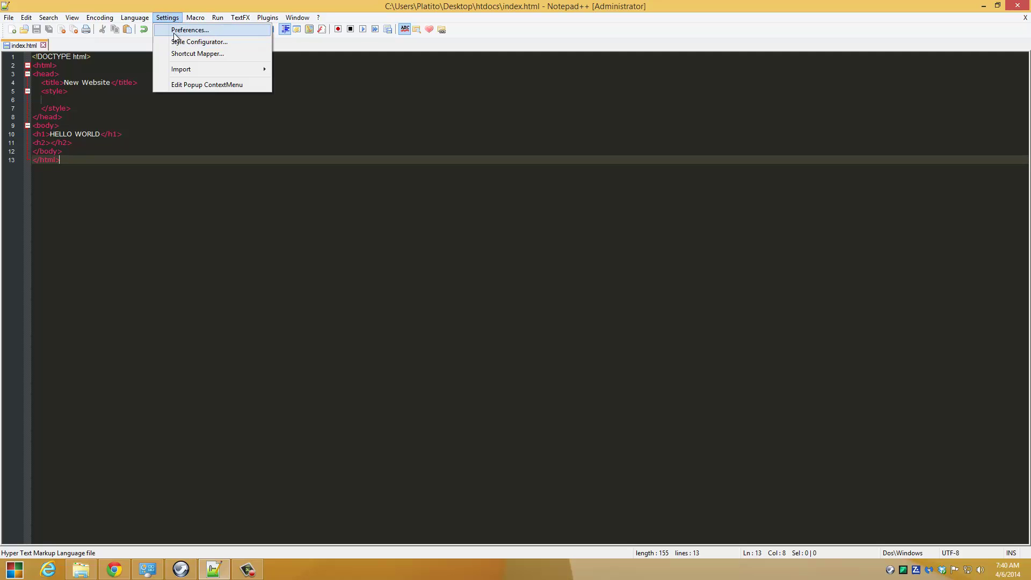
left_click(199, 42)
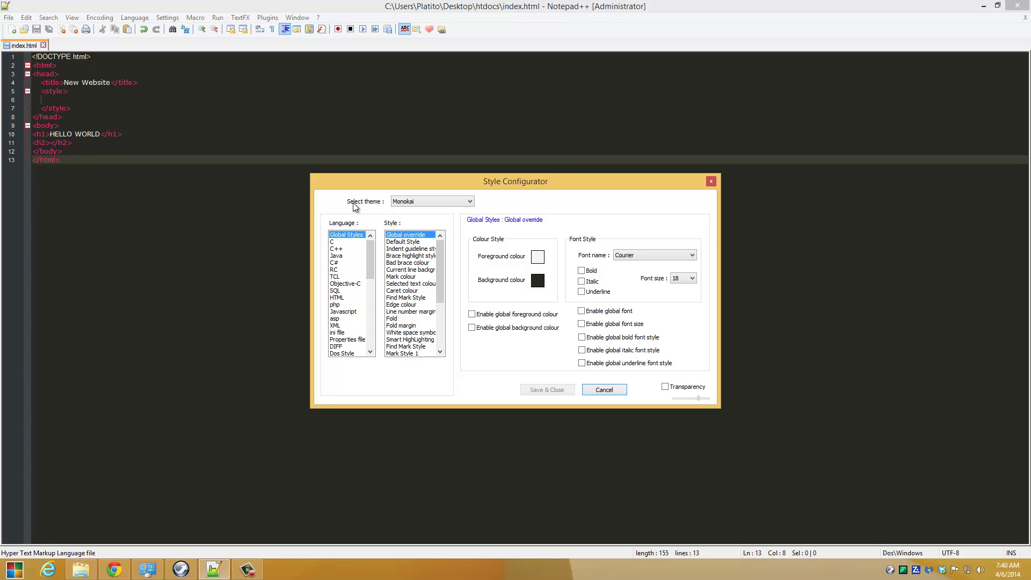
left_click(470, 202)
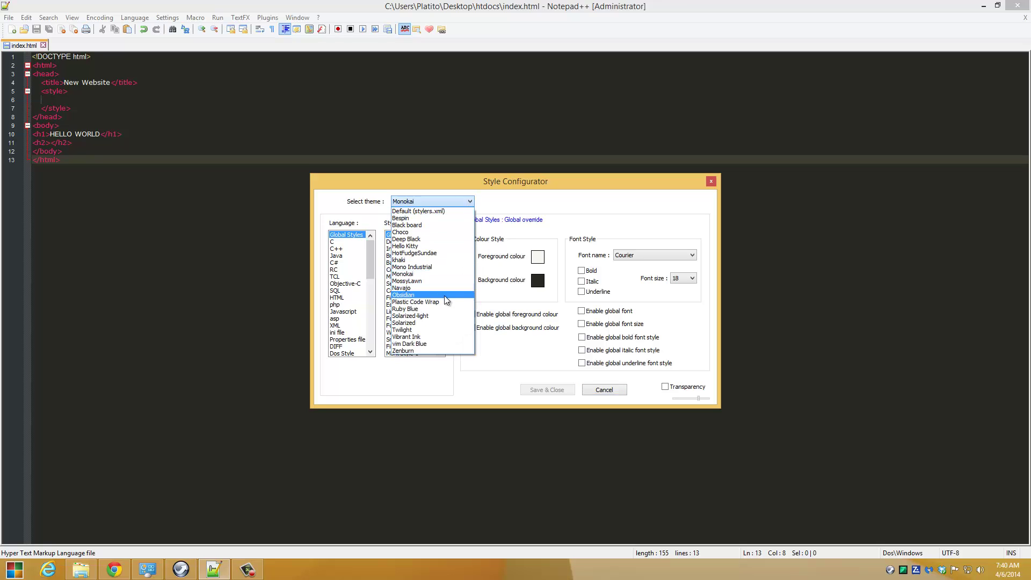
left_click(442, 212)
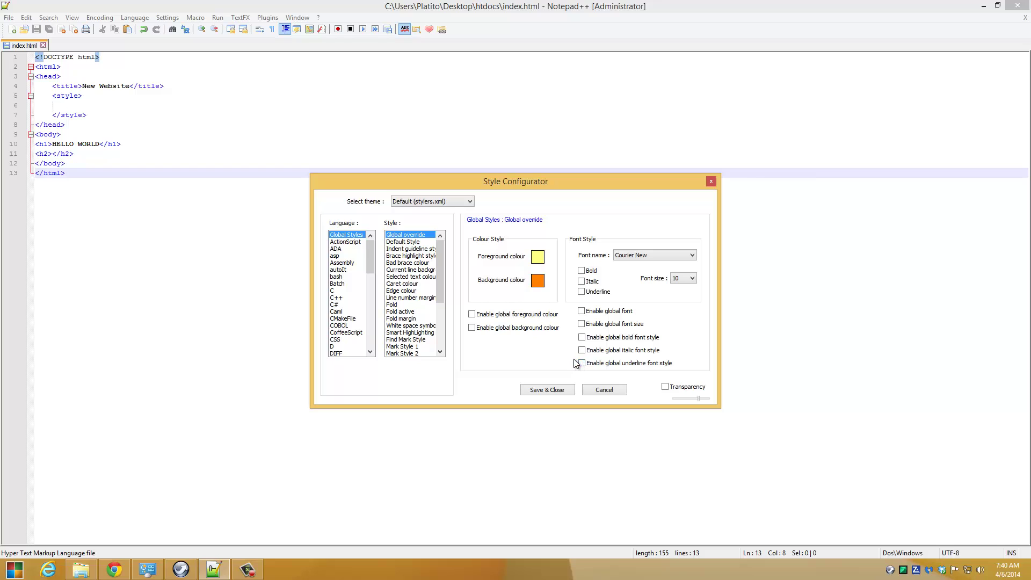
left_click(463, 204)
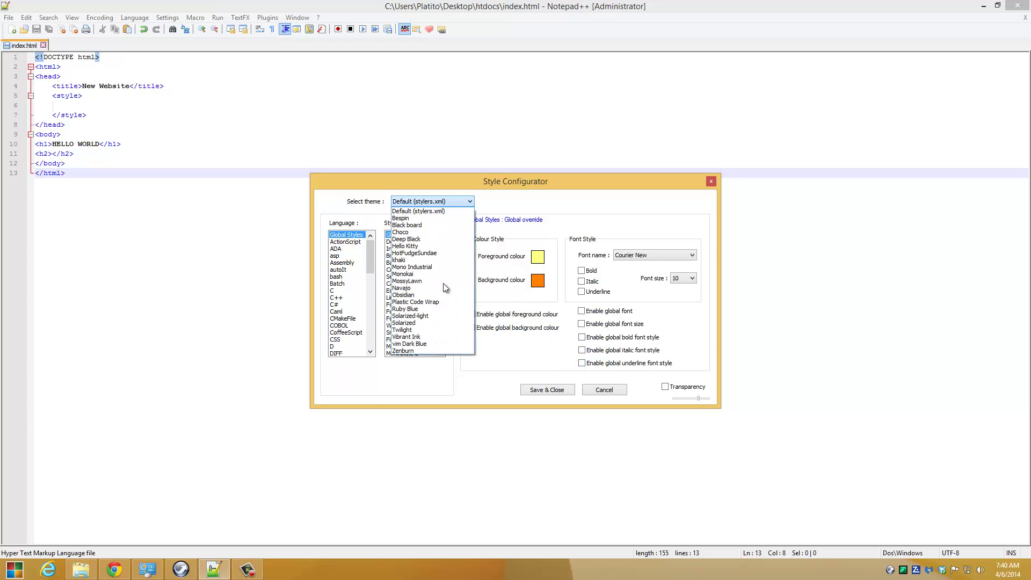
left_click(426, 274)
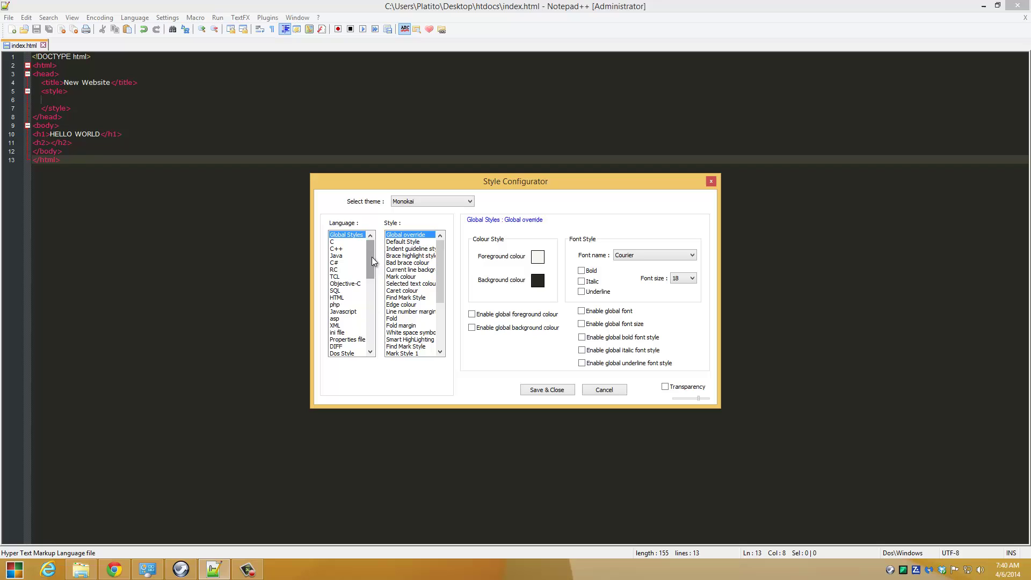
left_click_drag(371, 258, 373, 274)
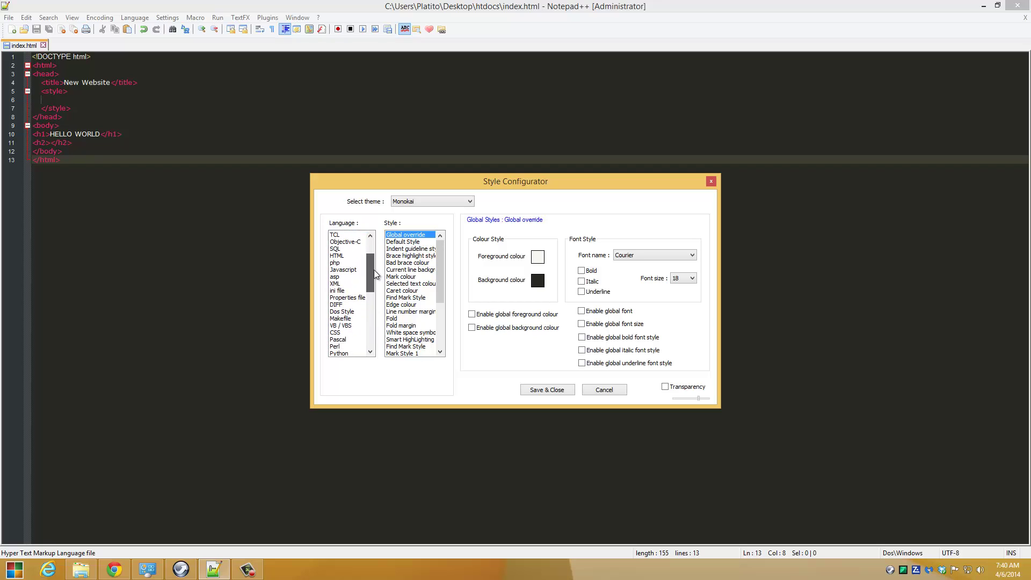
Select HTML and check its DEFAULT style font, Verdana at size 10
left_click(350, 257)
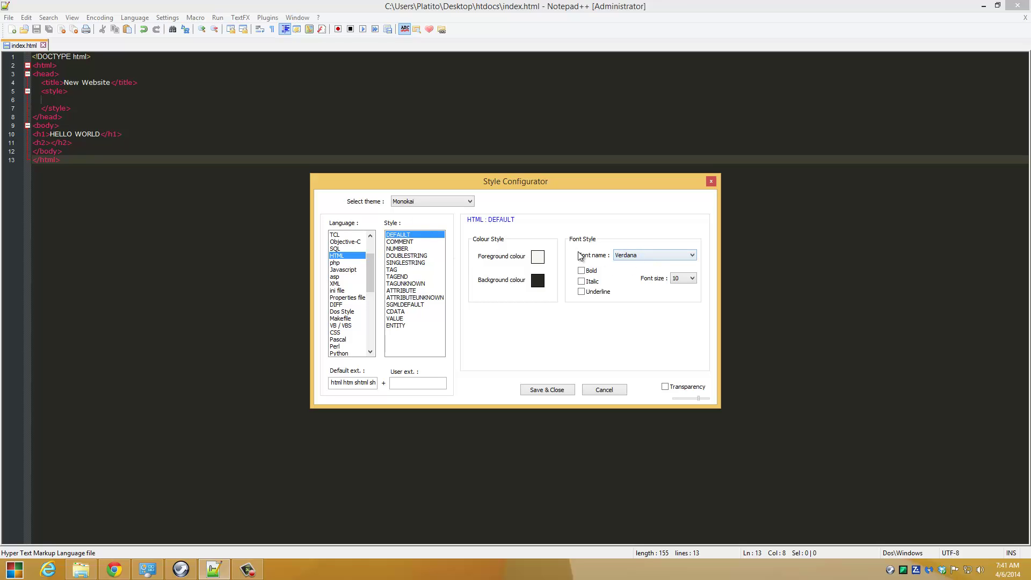
left_click(656, 255)
left_click(691, 279)
Check the HTML TAG font and size, reselect DEFAULT, and save the styles
left_click(406, 270)
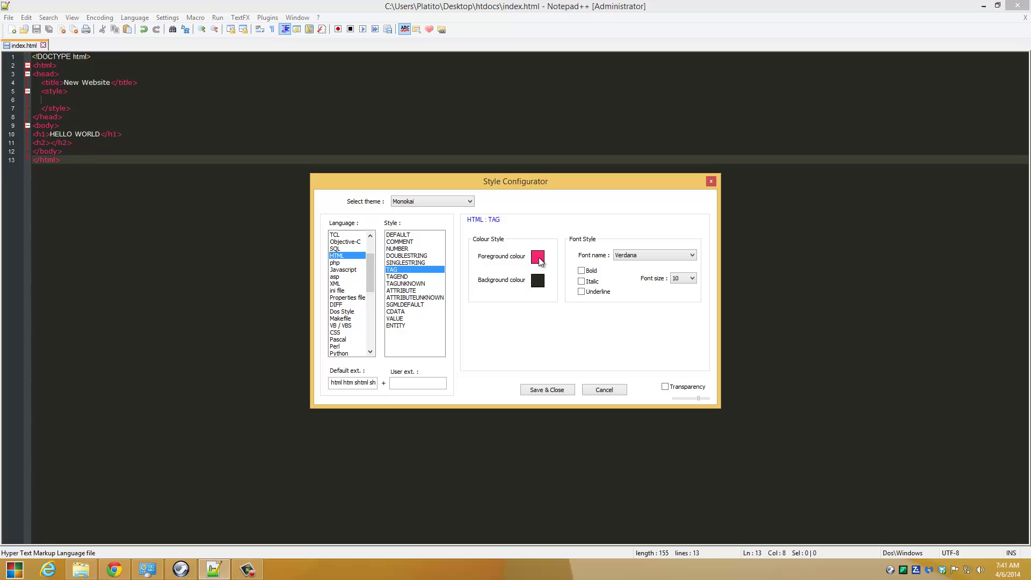
left_click(651, 257)
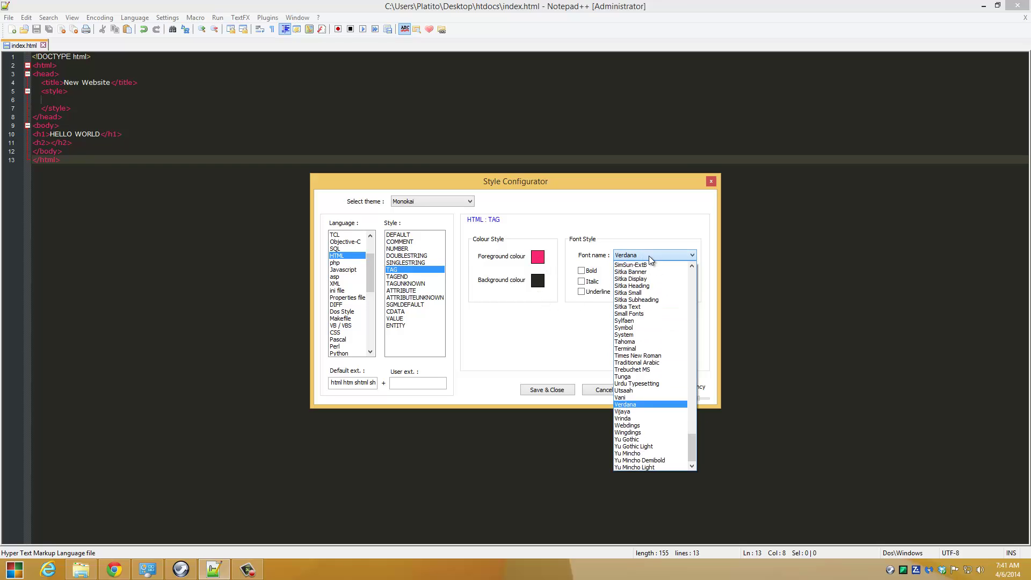
left_click(694, 278)
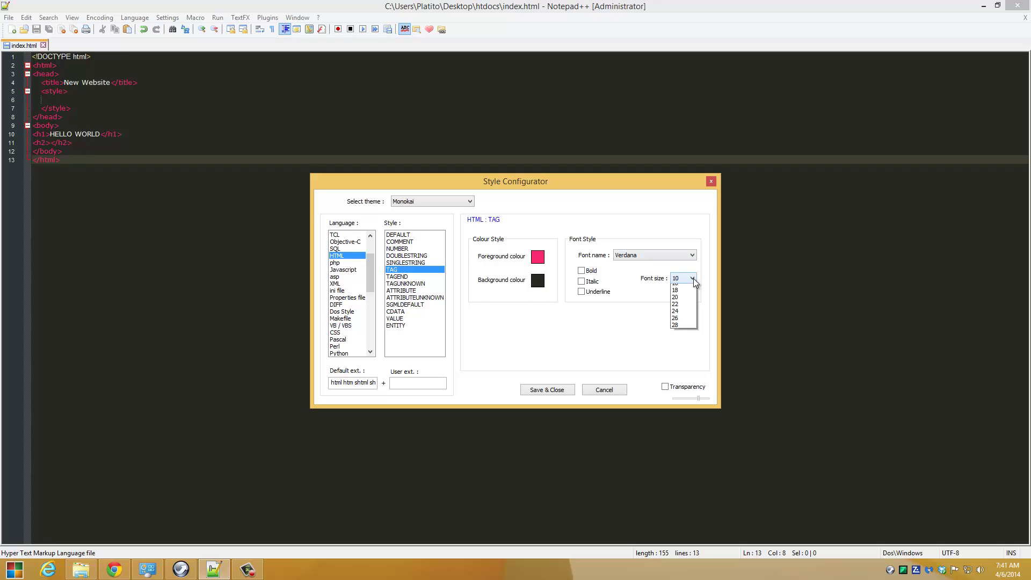
left_click(619, 320)
left_click(412, 235)
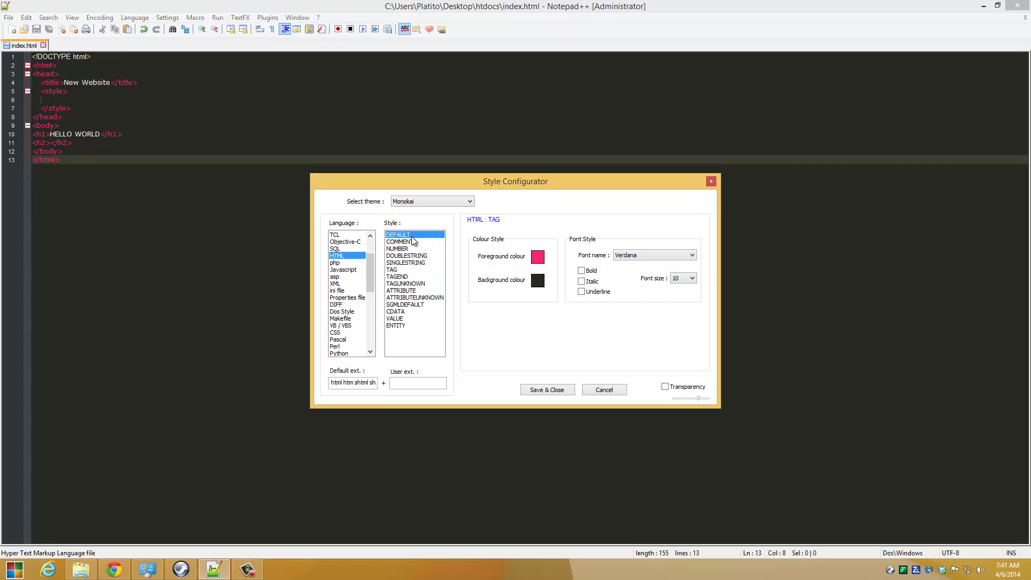
left_click(545, 390)
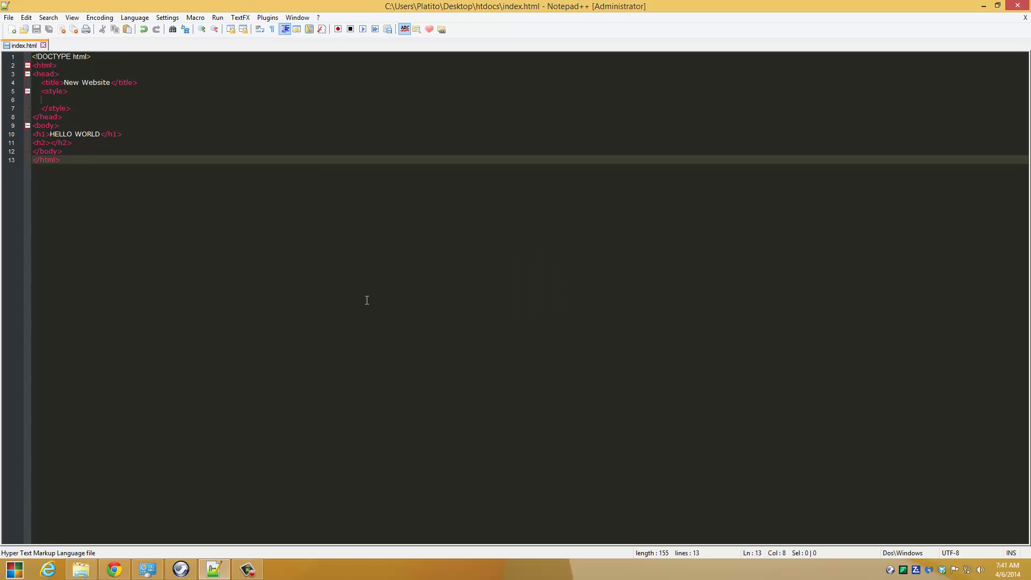